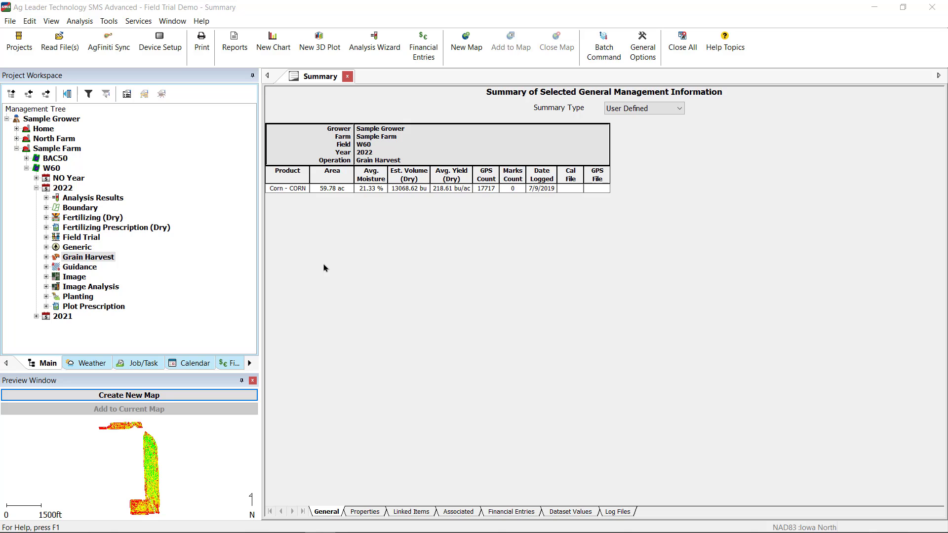
# - Review the 2022 Grain Harvest and Field Trial data of field W60, expanding the Field Trial operation to its dataset
pyautogui.click(63, 259)
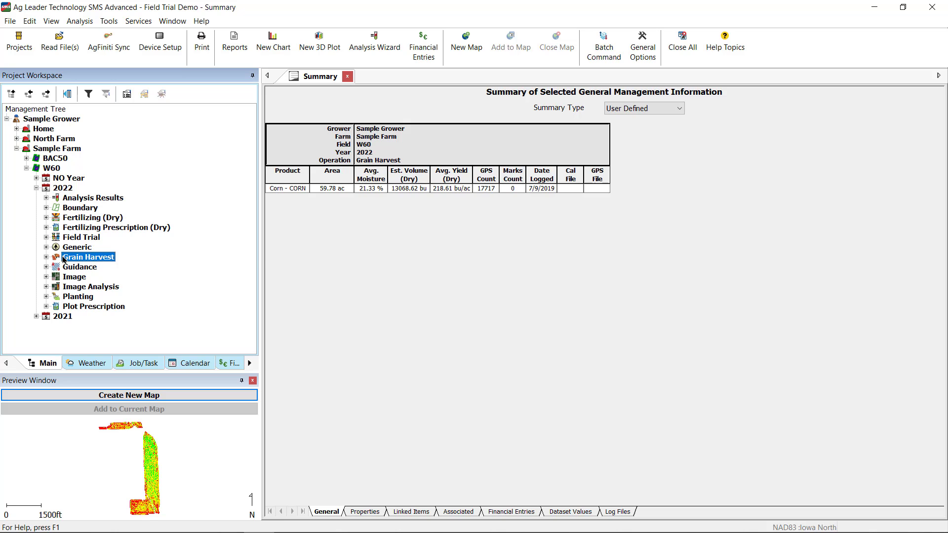
pyautogui.click(81, 237)
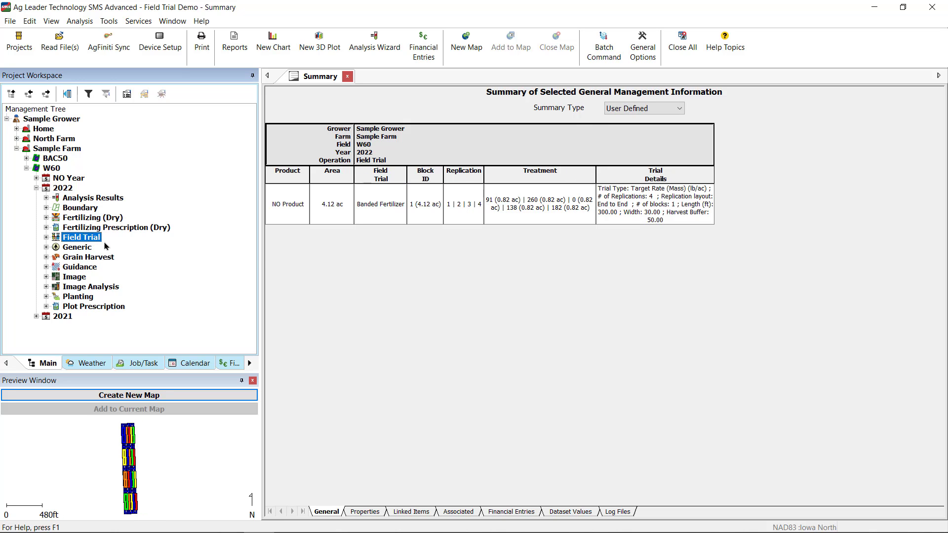
pyautogui.click(47, 238)
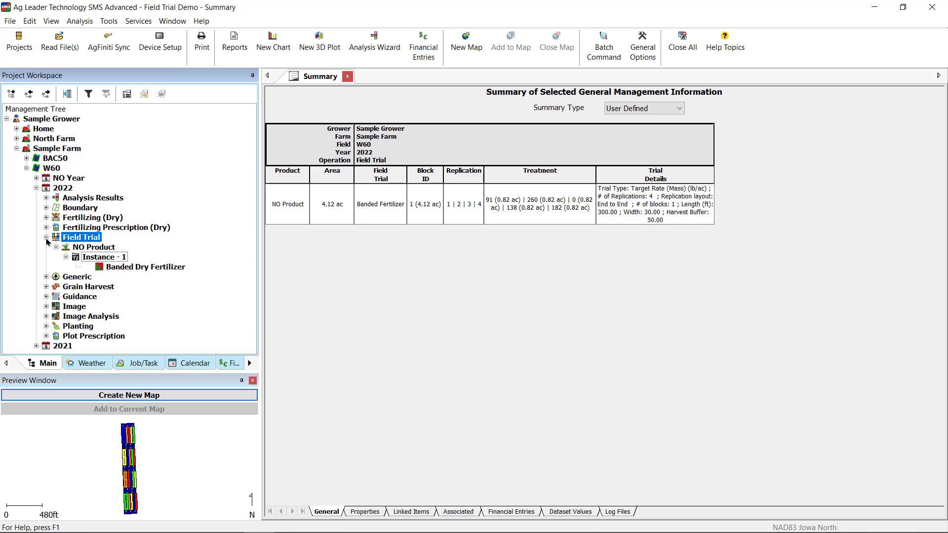
# - Create a new Field Trial Analysis function named "Dry Fertilizer Analysis" and proceed to its trial datasets
pyautogui.click(356, 48)
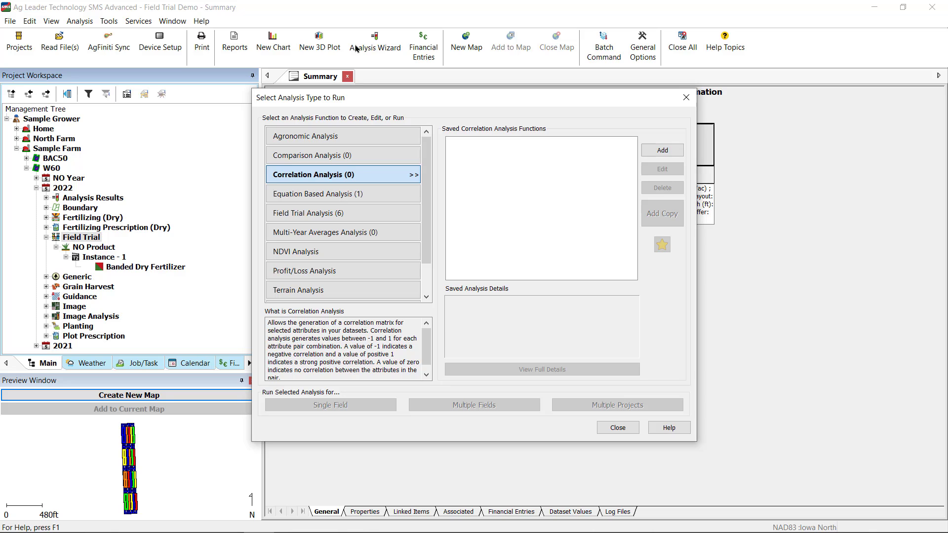
pyautogui.click(378, 221)
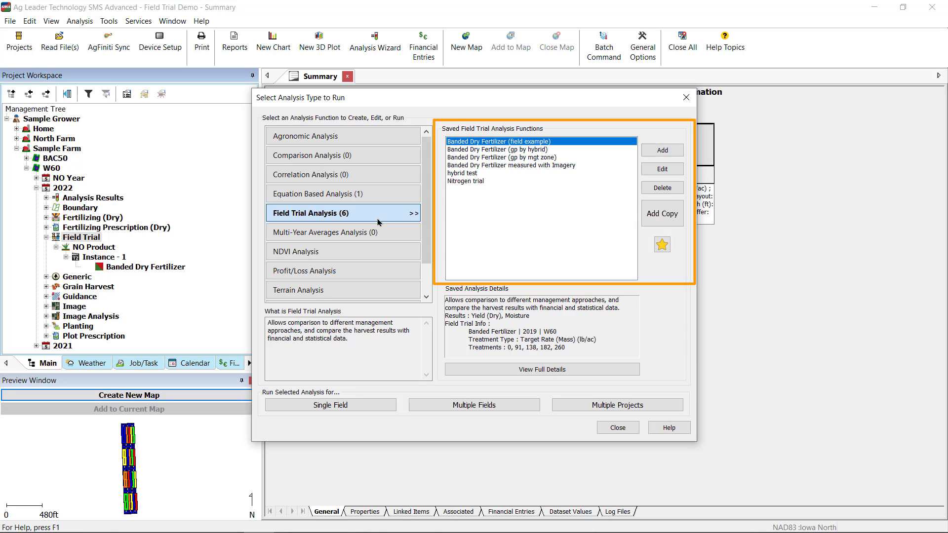
pyautogui.click(524, 157)
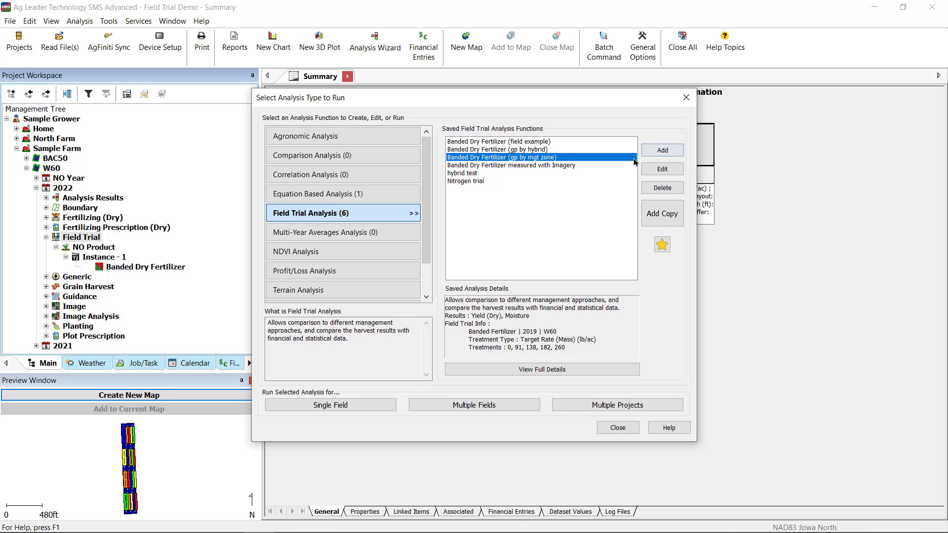
pyautogui.click(654, 156)
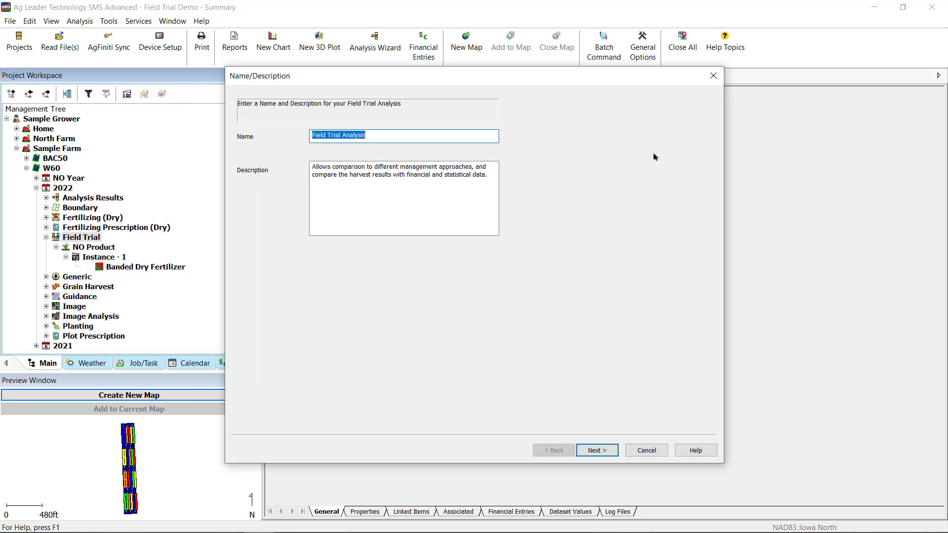
pyautogui.press('BackSpace')
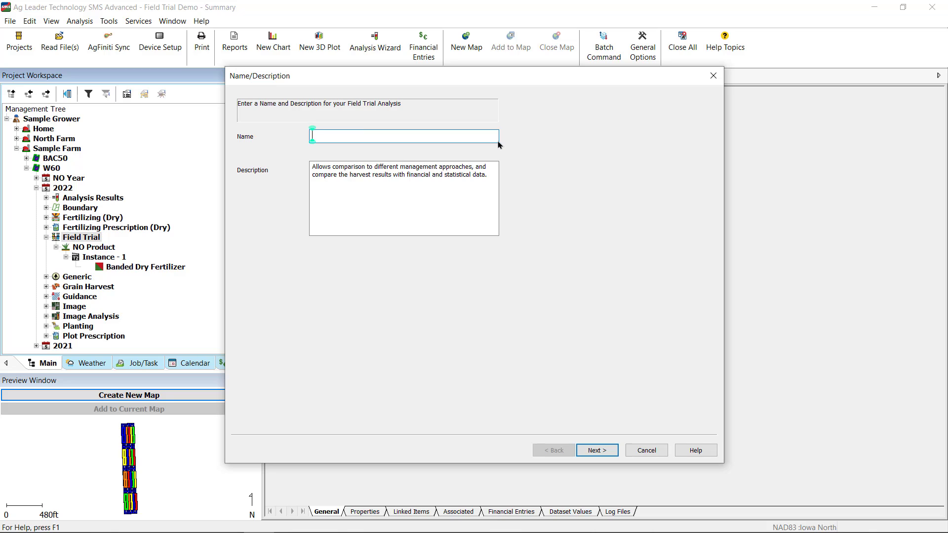
pyautogui.write('Dry Fertilizer Analysis')
pyautogui.click(602, 450)
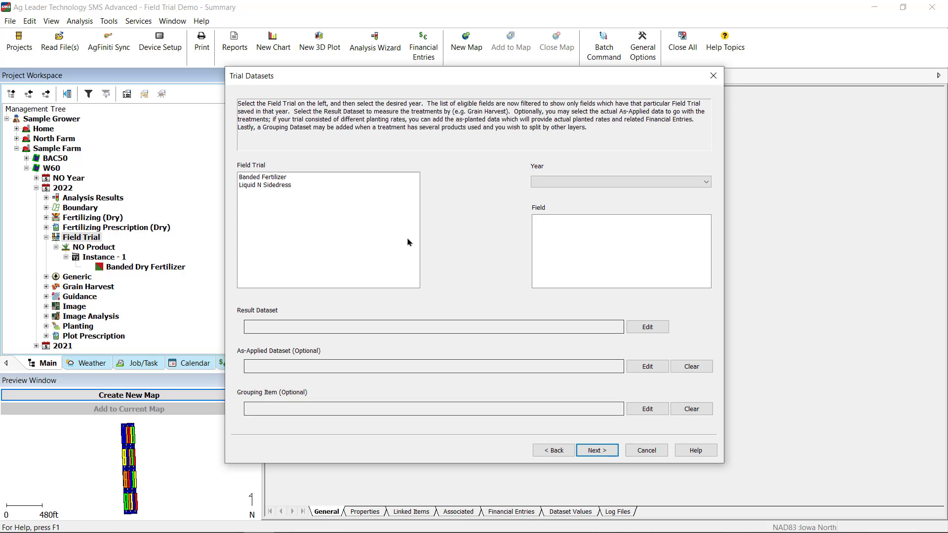
# - Choose the Banded Fertilizer field trial for year 2022 on field W60
pyautogui.click(353, 179)
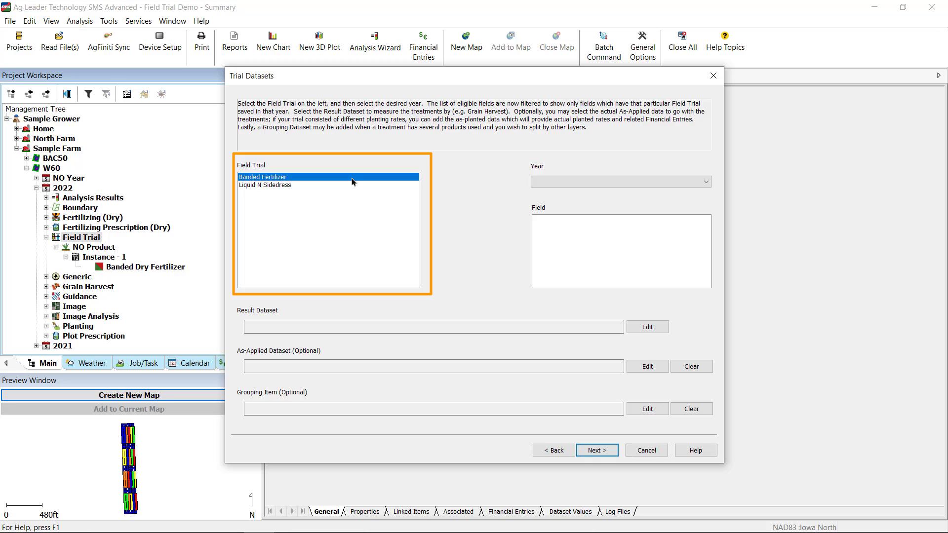
pyautogui.click(597, 183)
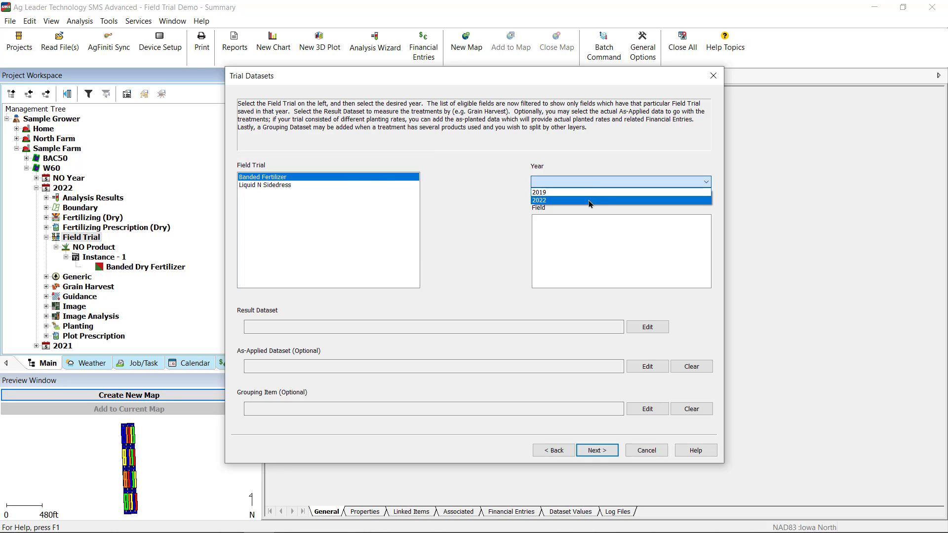
pyautogui.click(590, 200)
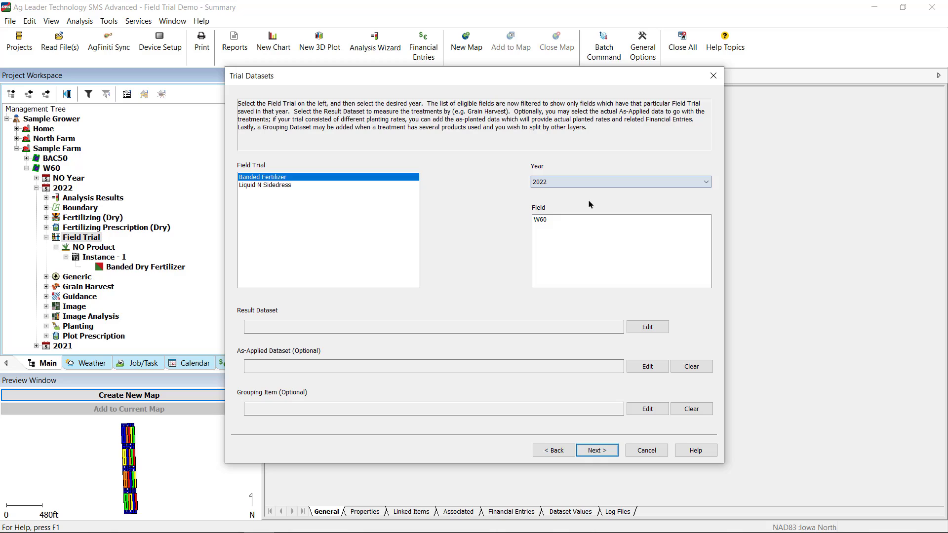
pyautogui.click(574, 221)
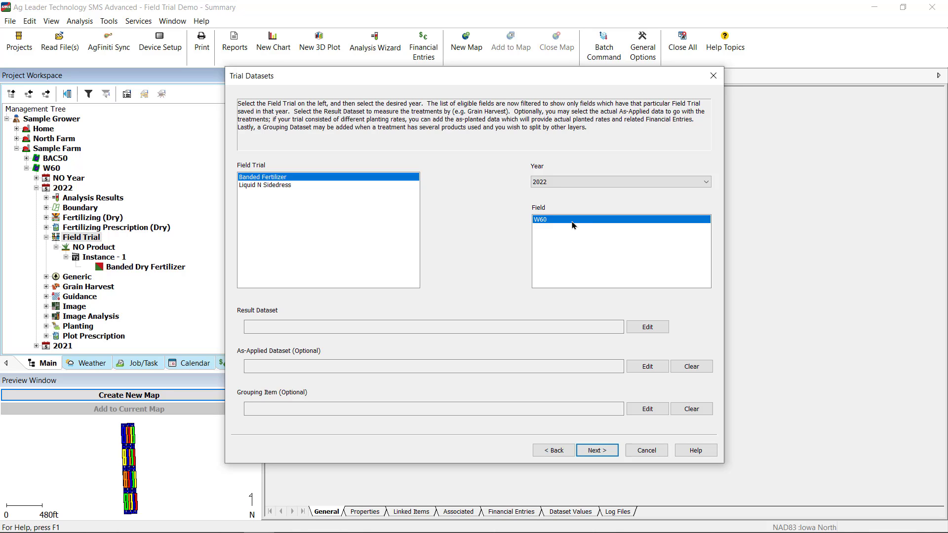
# - Set the result dataset to the 2022 Grain Harvest data of field W60
pyautogui.click(656, 325)
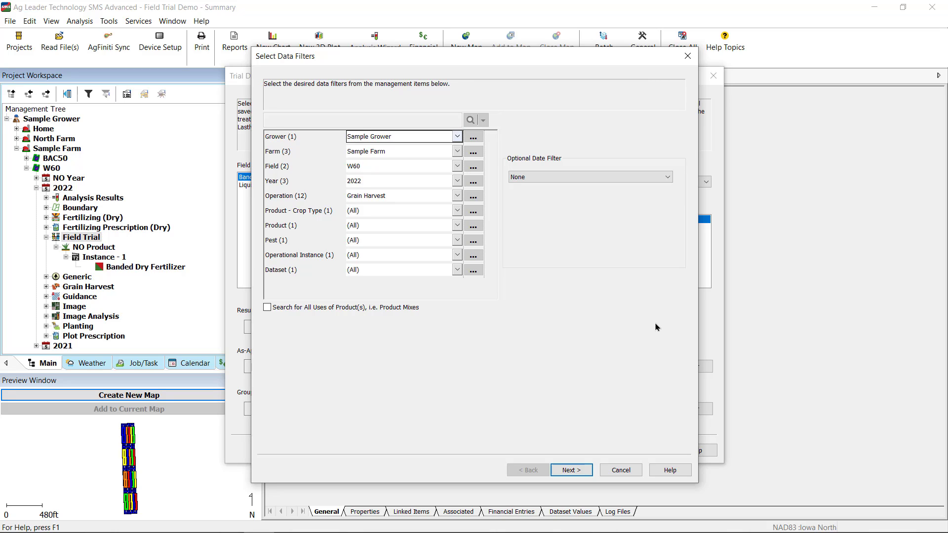
pyautogui.click(573, 469)
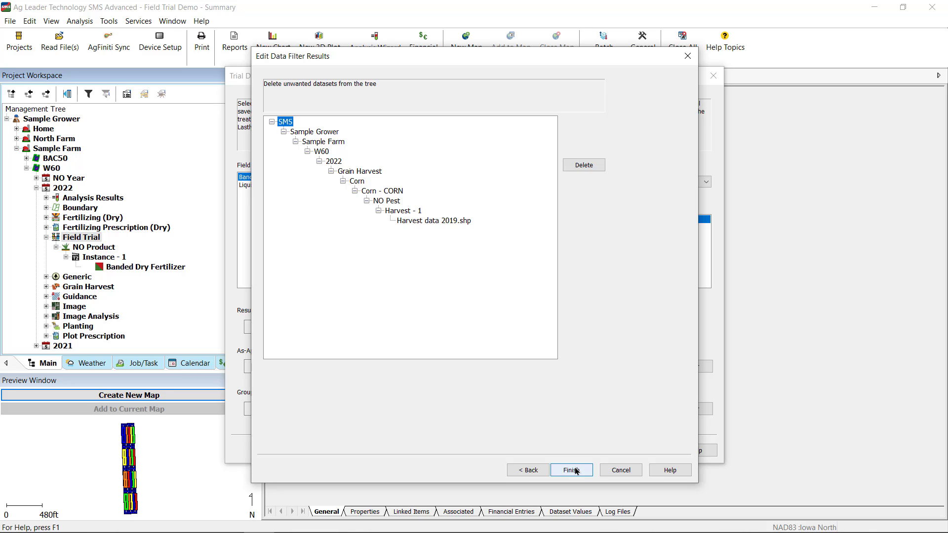
pyautogui.click(571, 470)
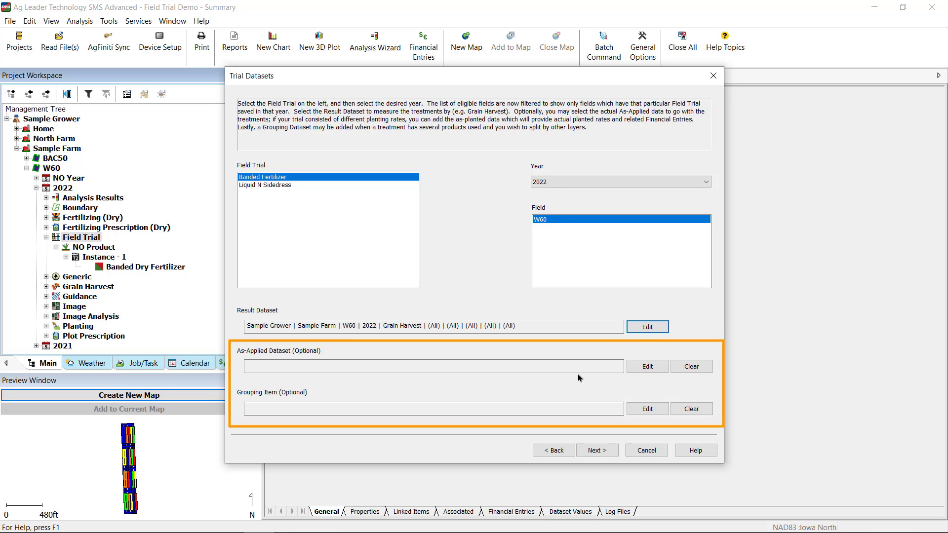
# - Set the as-applied dataset to the 2022 Fertilizing (Dry) operation of field W60
pyautogui.click(647, 366)
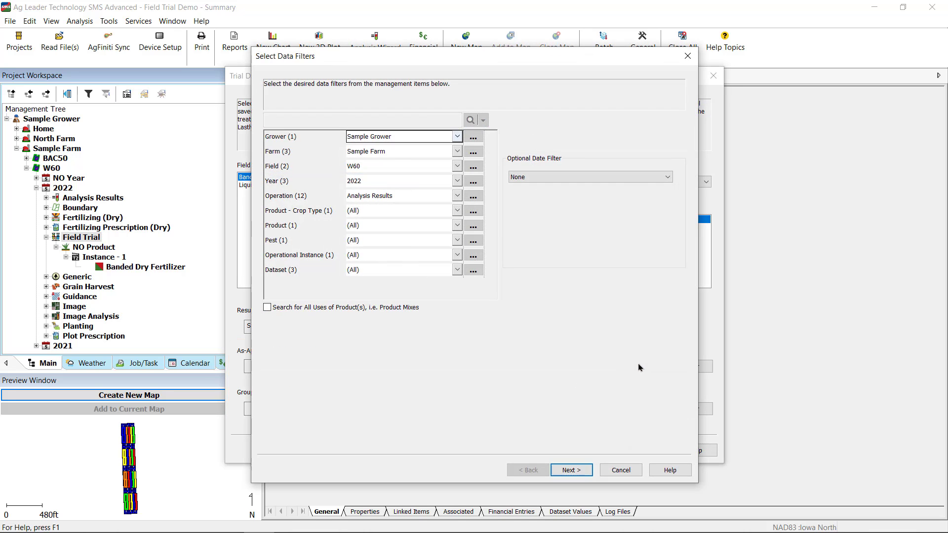
pyautogui.click(458, 181)
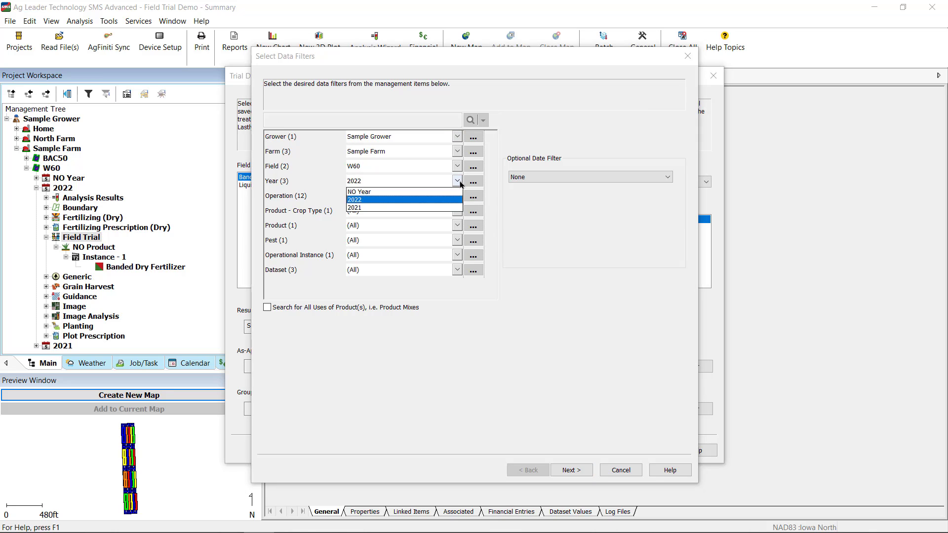
pyautogui.click(458, 182)
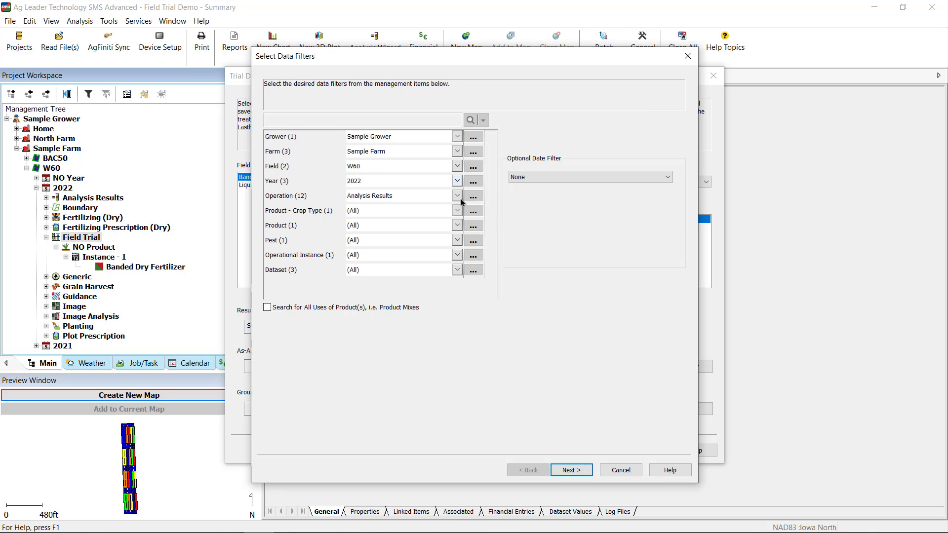
pyautogui.click(459, 198)
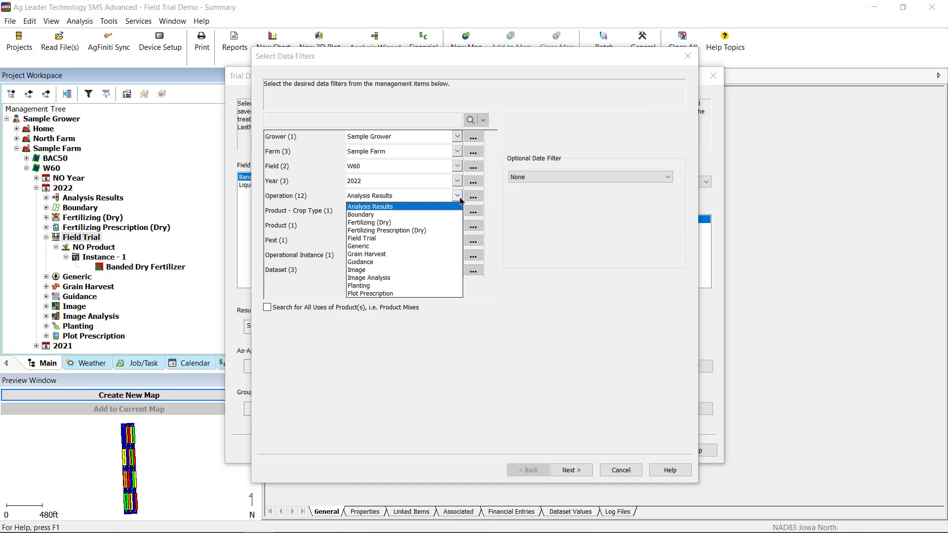
pyautogui.click(442, 222)
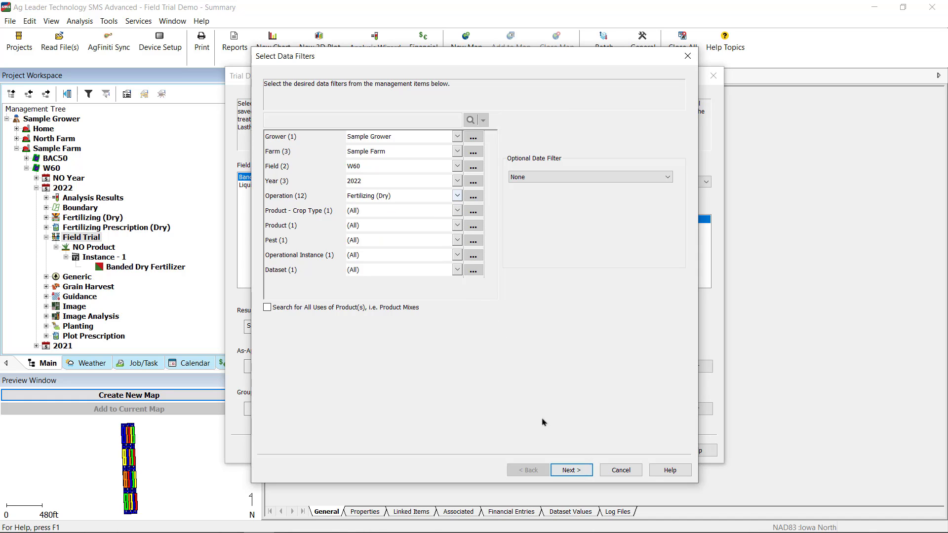
pyautogui.click(571, 471)
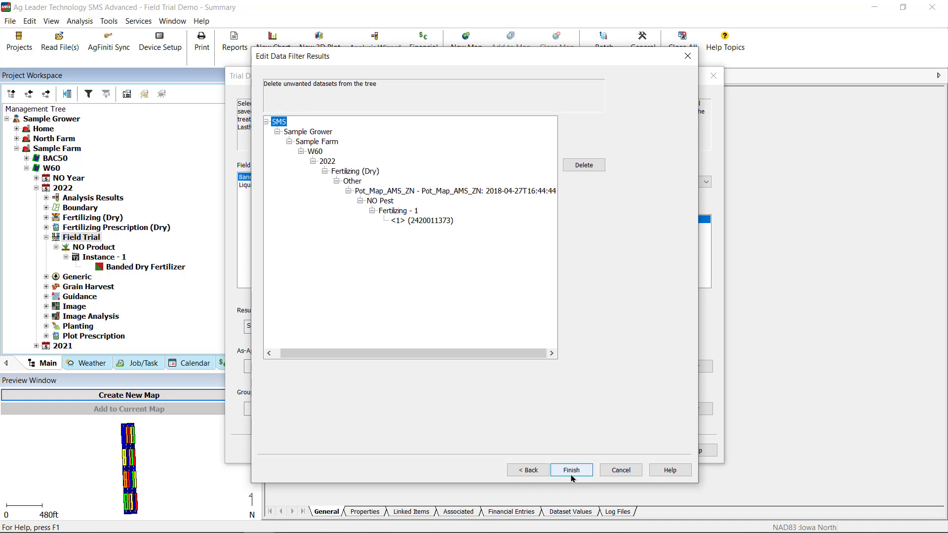
pyautogui.click(571, 471)
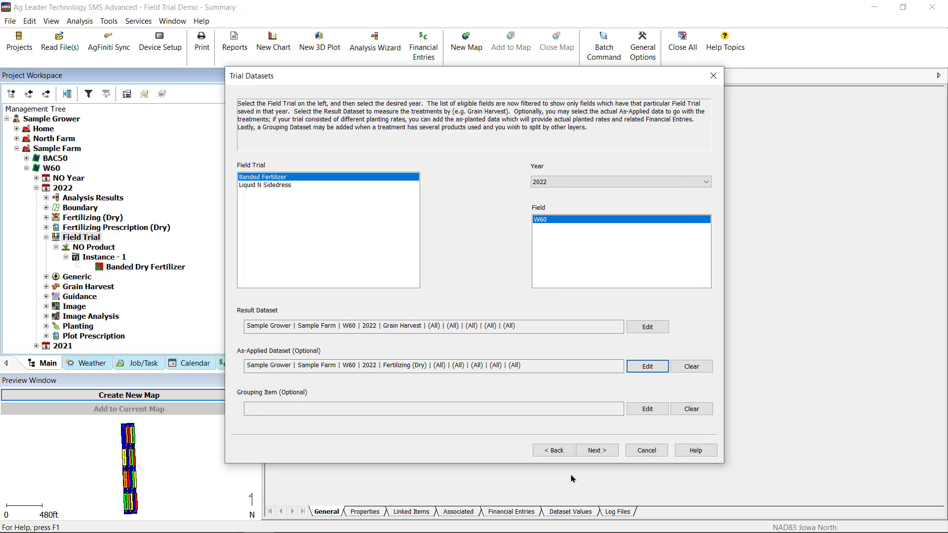
# - Set the grouping item to the NO Year Soil Survey data of field W60 and proceed to the report summary
pyautogui.click(652, 409)
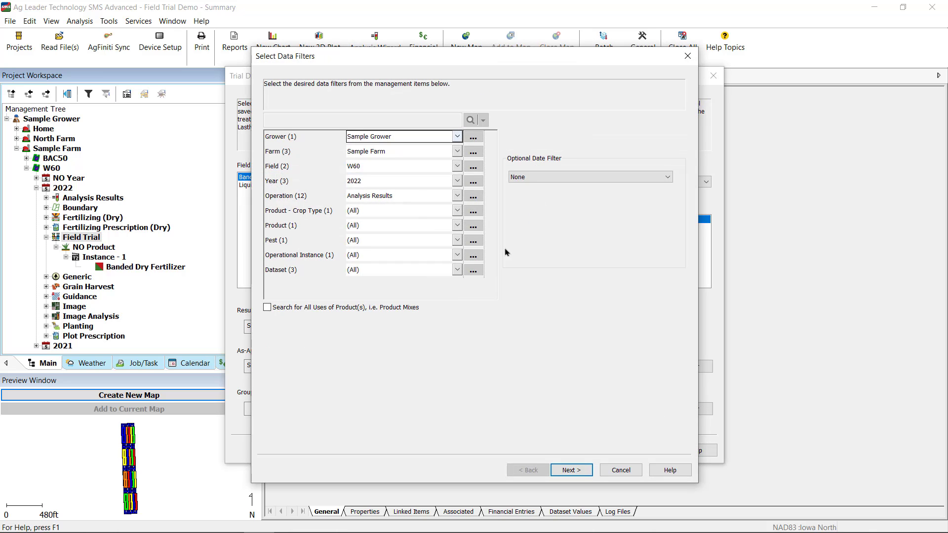
pyautogui.click(452, 185)
pyautogui.click(453, 197)
pyautogui.click(585, 470)
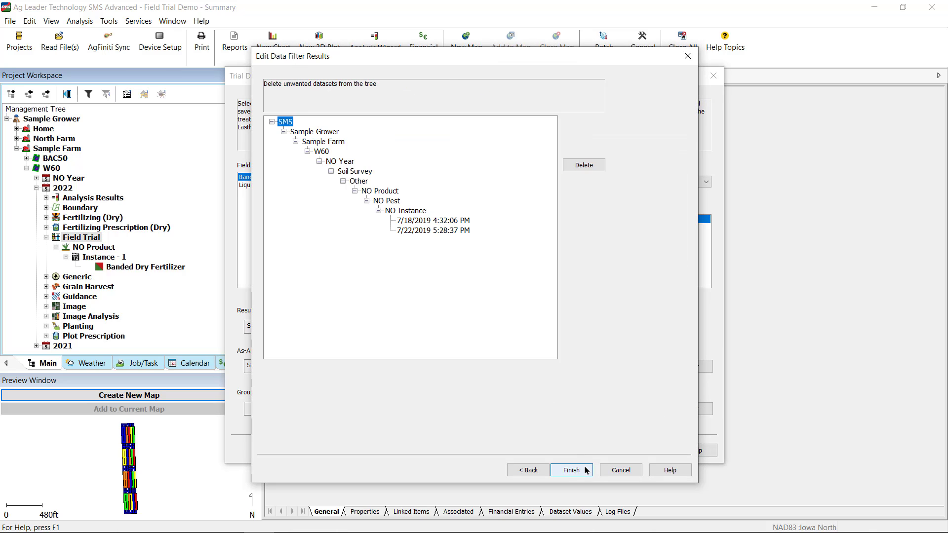
pyautogui.click(585, 469)
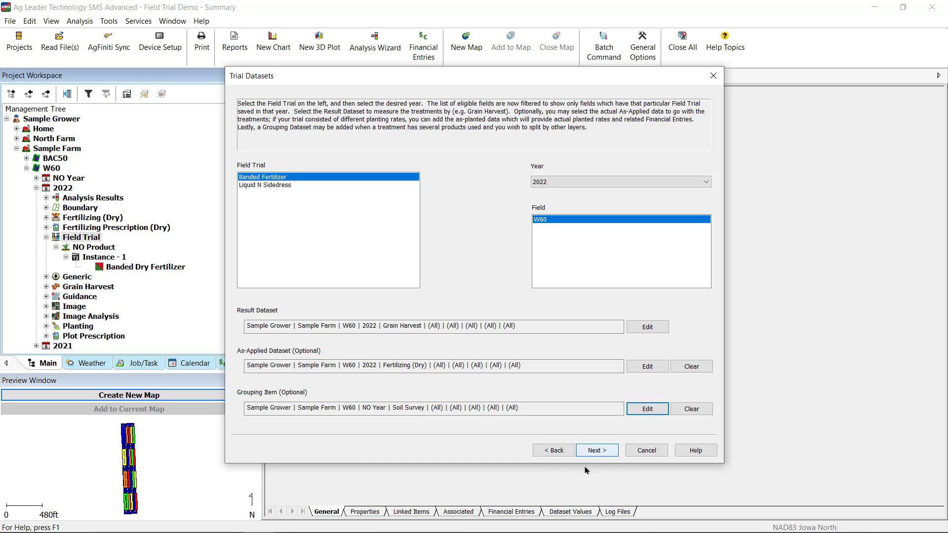
pyautogui.click(587, 455)
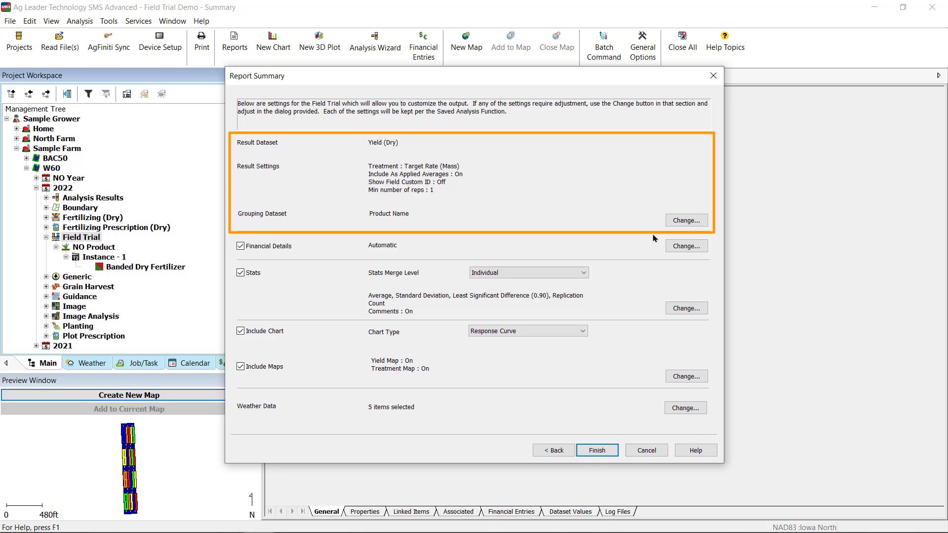
# - Turn on Show Custom Field ID in the trial's result settings
pyautogui.click(705, 224)
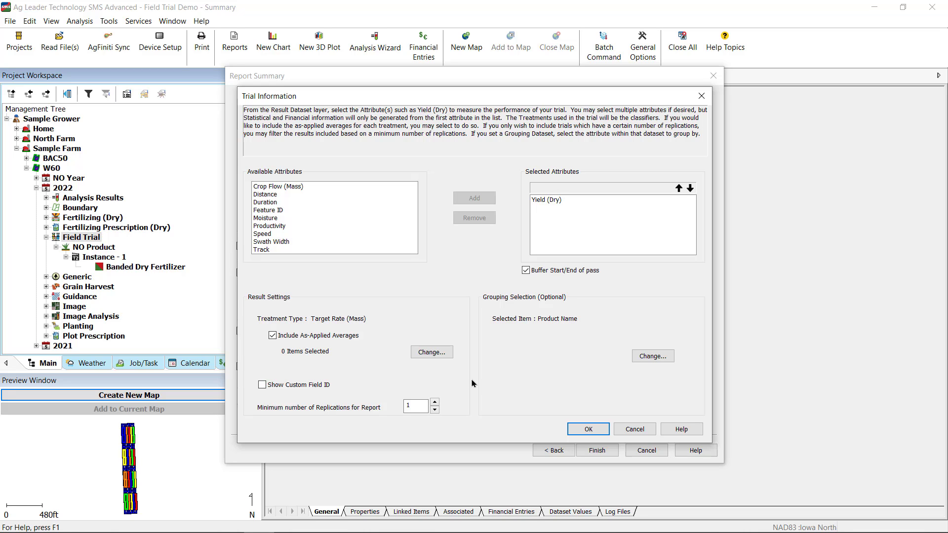
pyautogui.press('Tab')
pyautogui.click(273, 386)
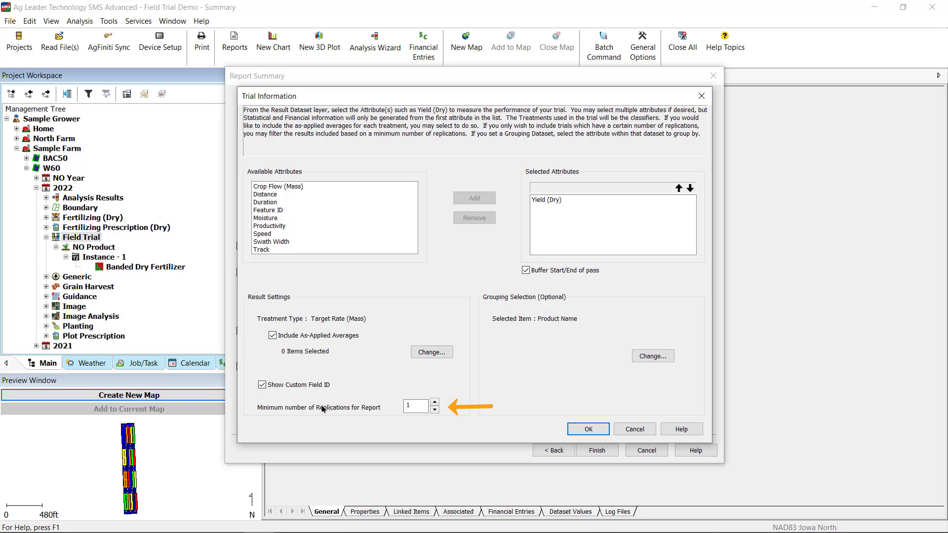
# - Group the trial results by the Soil Type attribute instead of a property and accept the trial information
pyautogui.click(652, 356)
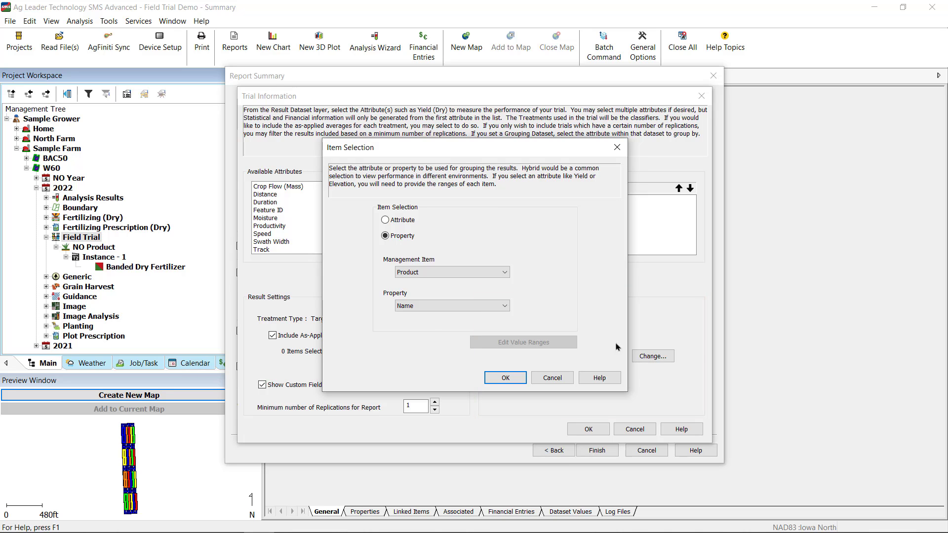
pyautogui.click(385, 220)
pyautogui.click(442, 272)
pyautogui.scroll(-2, 444, 306)
pyautogui.scroll(-8, 435, 483)
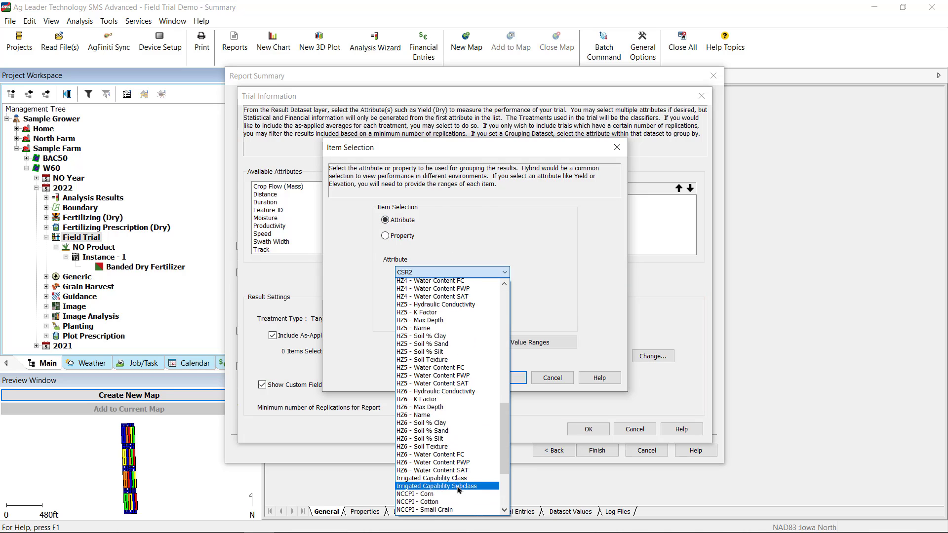
pyautogui.click(434, 488)
pyautogui.click(504, 378)
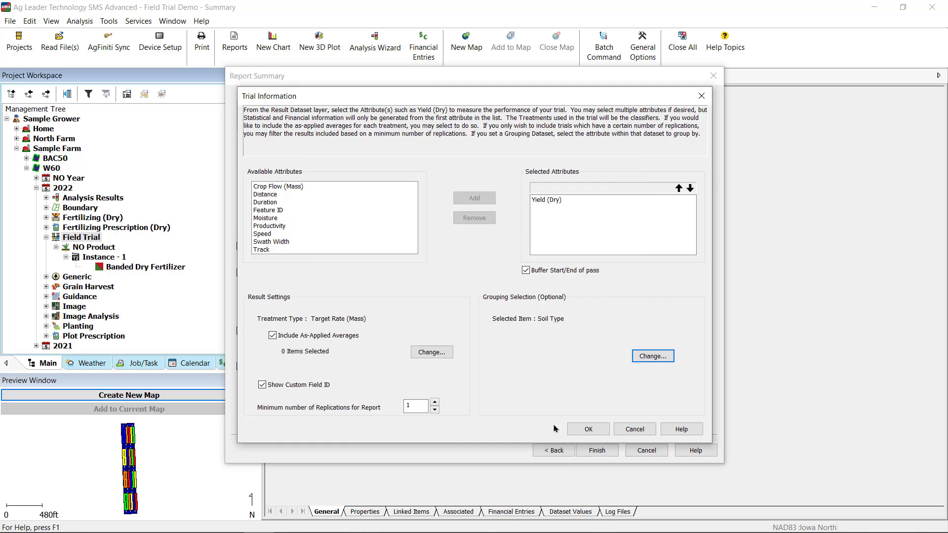
pyautogui.click(582, 429)
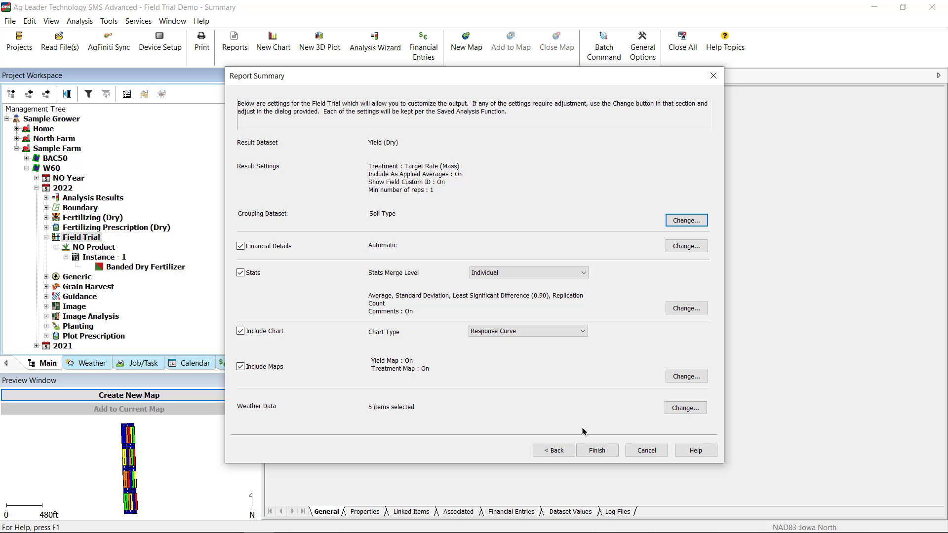
# - Review the report's financial details and keep the Automatic income and expense setting
pyautogui.click(701, 247)
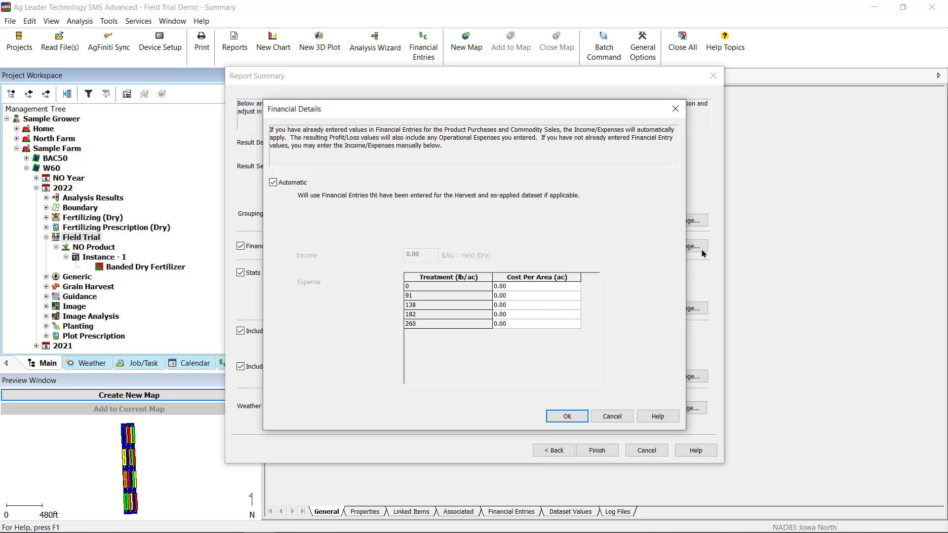
pyautogui.click(566, 416)
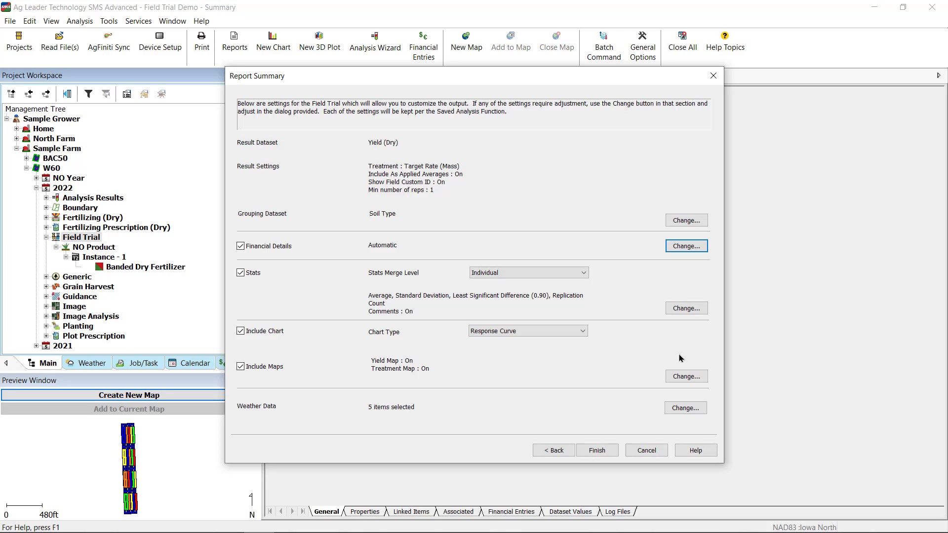
# - Review the statistics merge levels from Field Level through Field and Grouping level, and keep Individual (Highest Detail) for the report
pyautogui.click(686, 308)
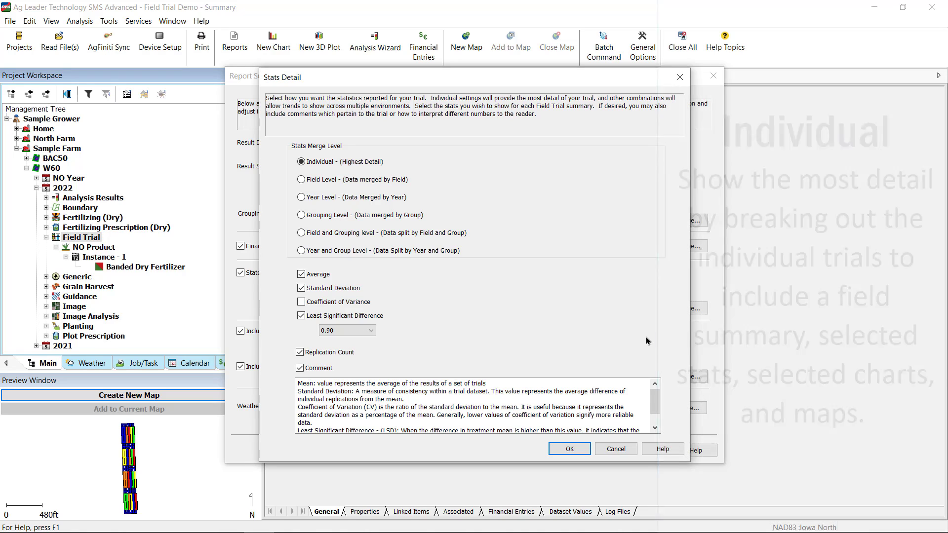
pyautogui.click(371, 181)
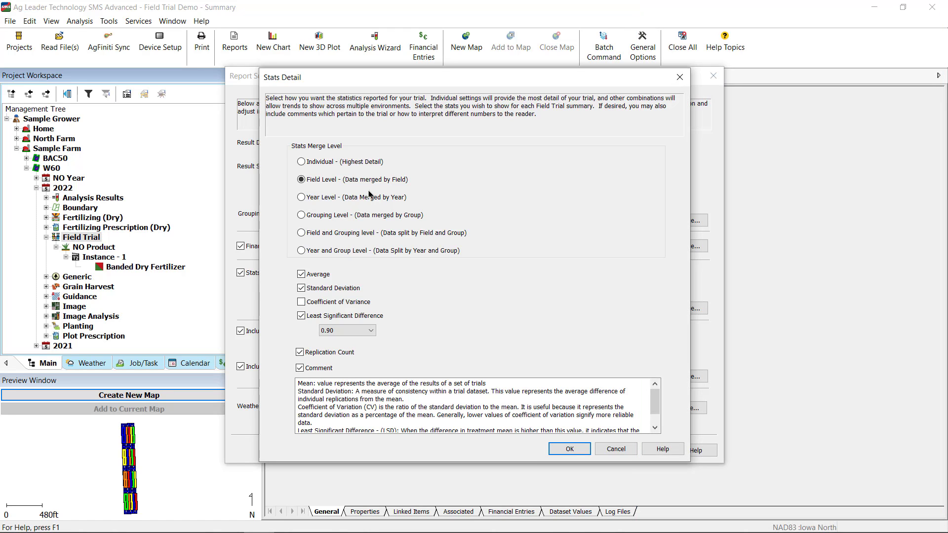
pyautogui.click(370, 199)
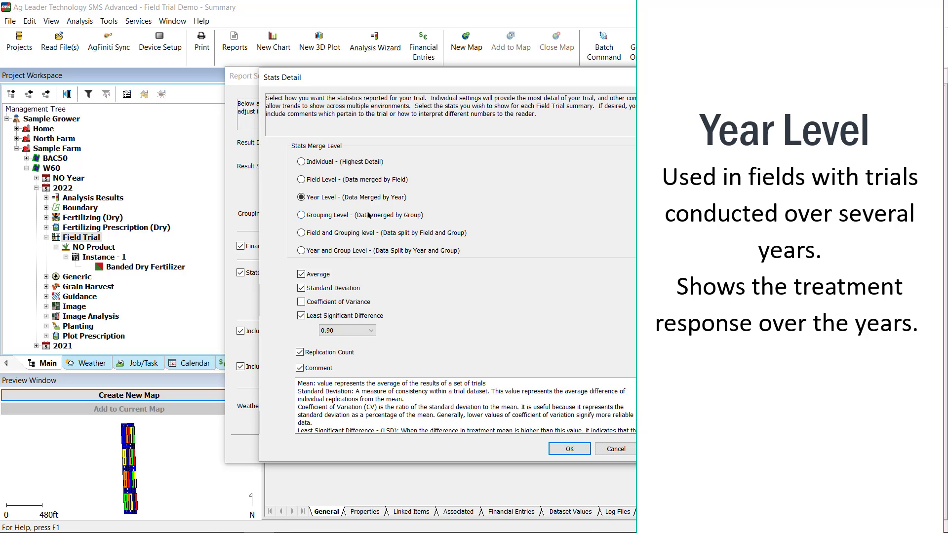
pyautogui.click(368, 214)
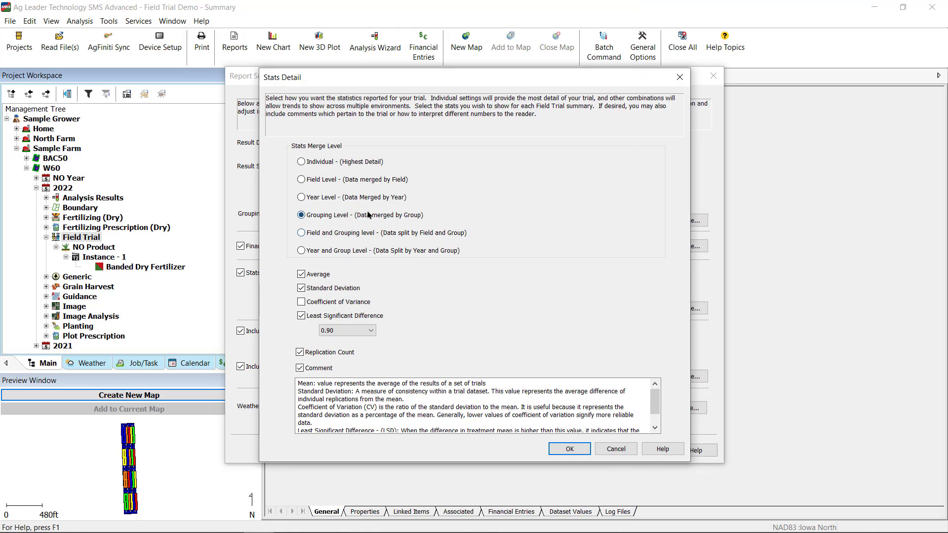
pyautogui.click(369, 234)
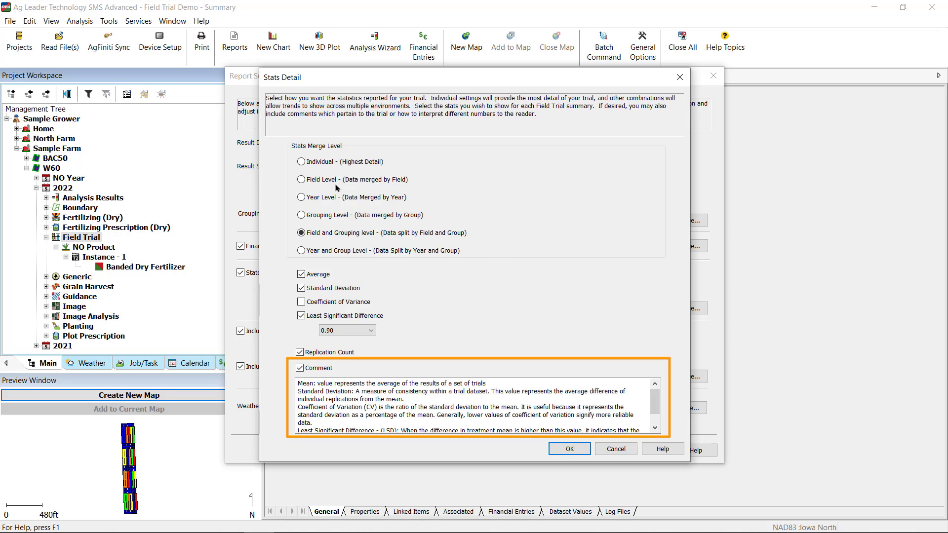
pyautogui.click(333, 163)
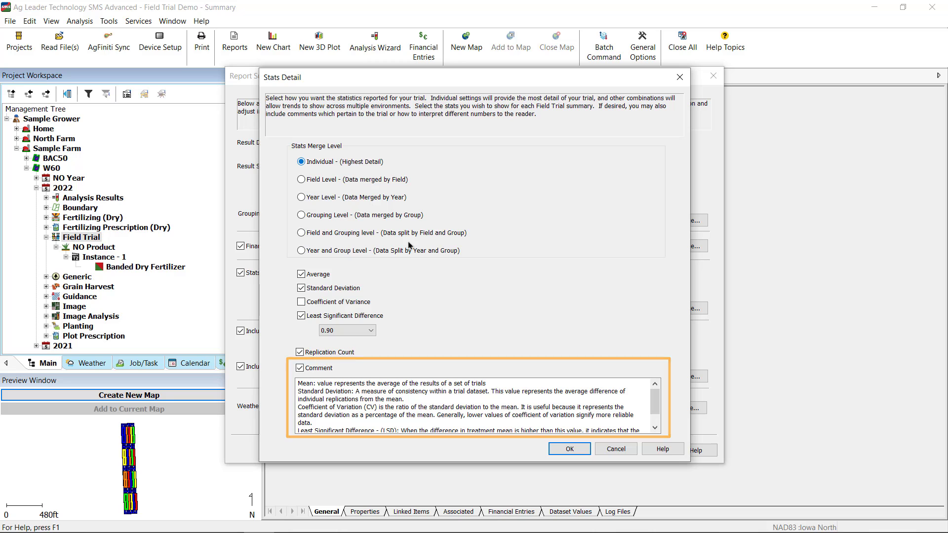
pyautogui.click(569, 450)
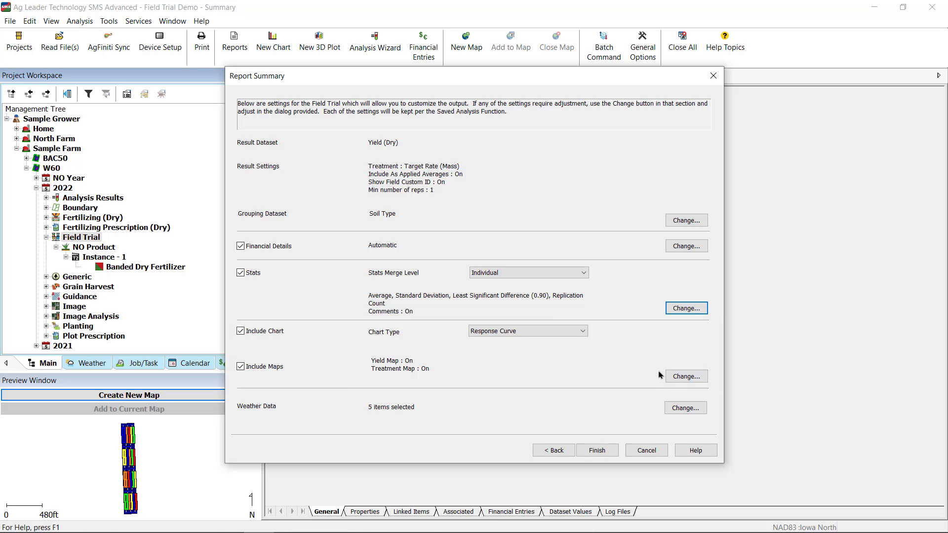
# - Keep the Response Curve chart type and the current map settings, and finish saving the analysis function
pyautogui.click(582, 333)
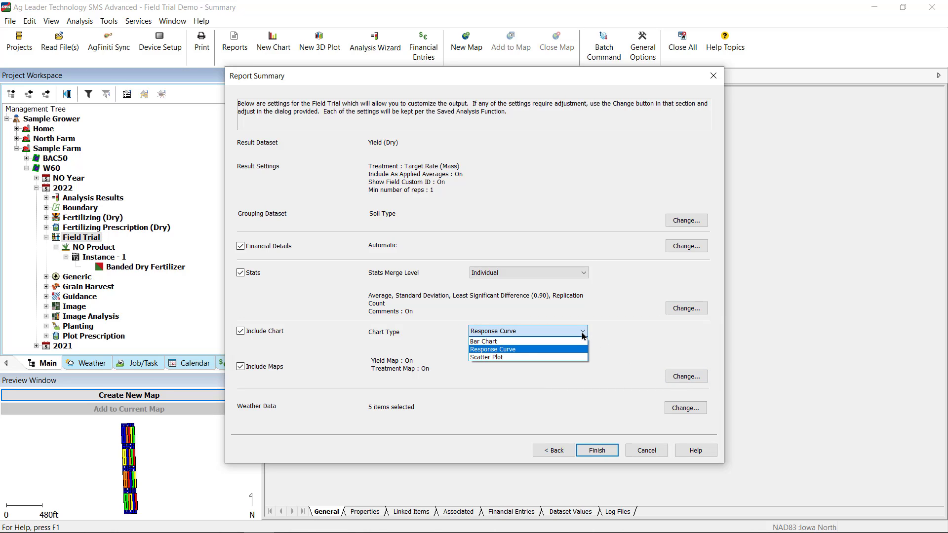
pyautogui.click(582, 337)
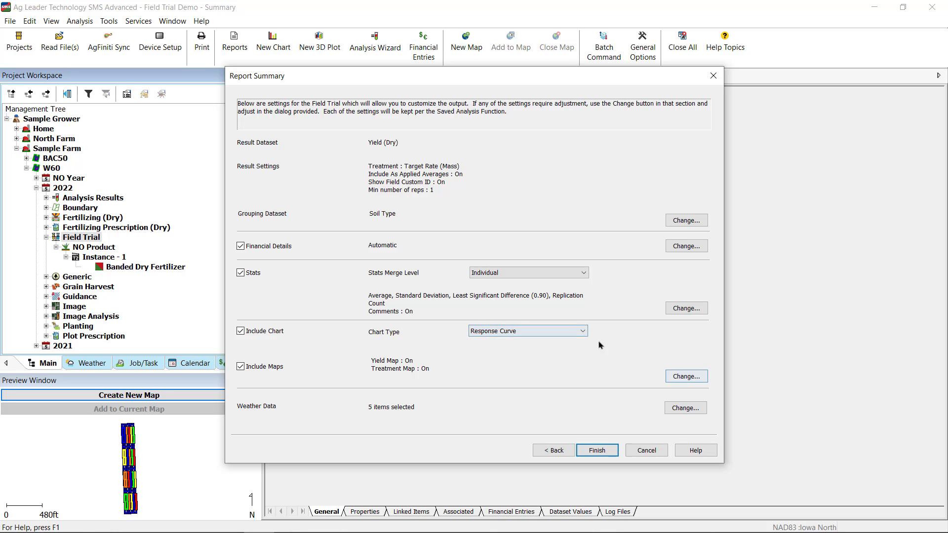
pyautogui.click(681, 380)
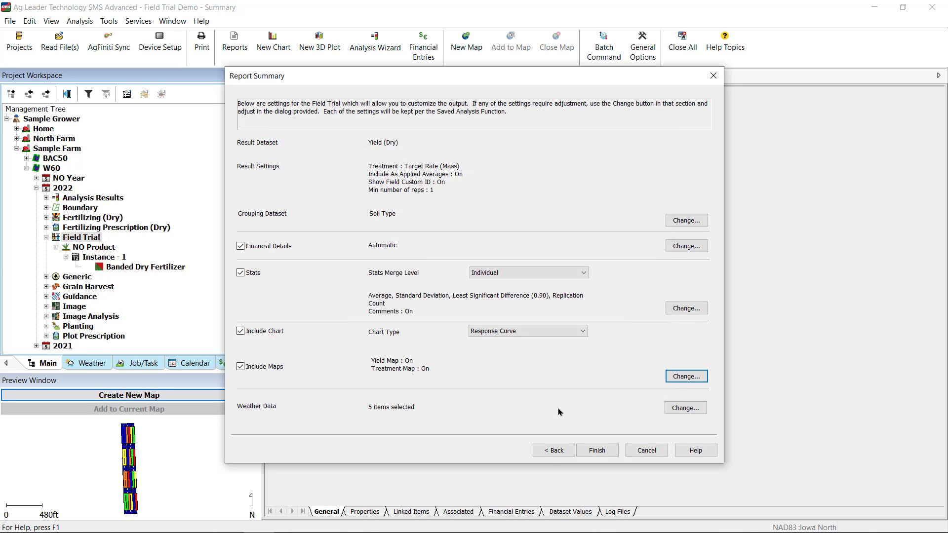
pyautogui.click(553, 409)
pyautogui.click(595, 452)
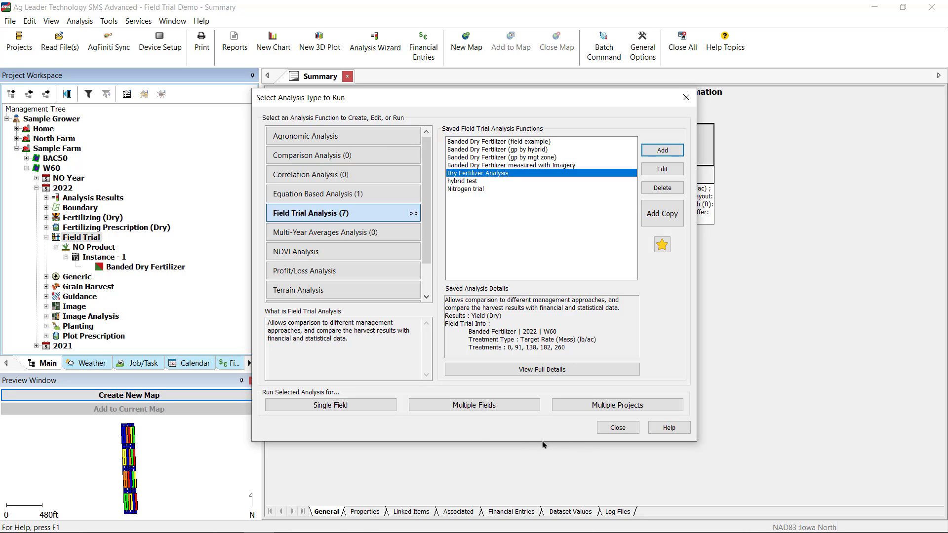
# - Run Dry Fertilizer Analysis for a single field using W60's 2022 Banded Dry Fertilizer data, and look through the report
pyautogui.click(364, 406)
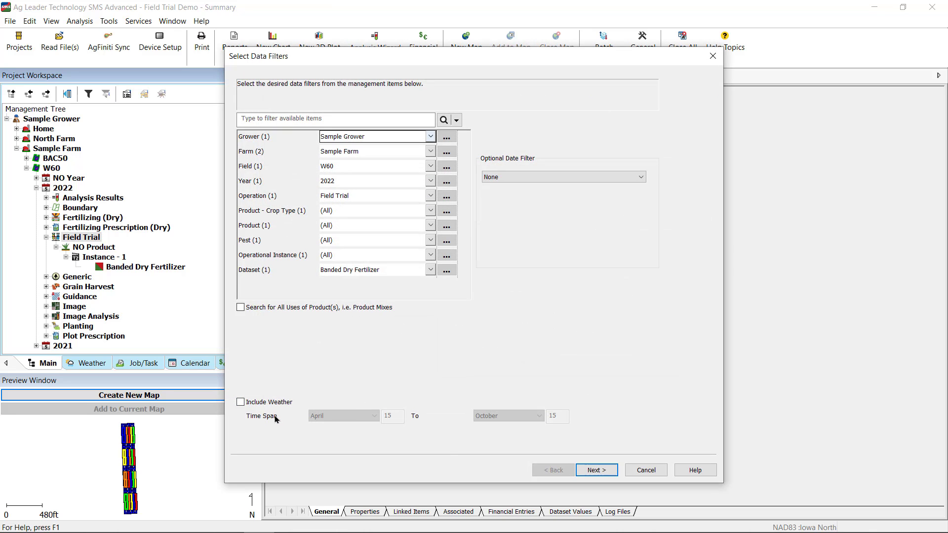
pyautogui.click(597, 471)
pyautogui.click(597, 470)
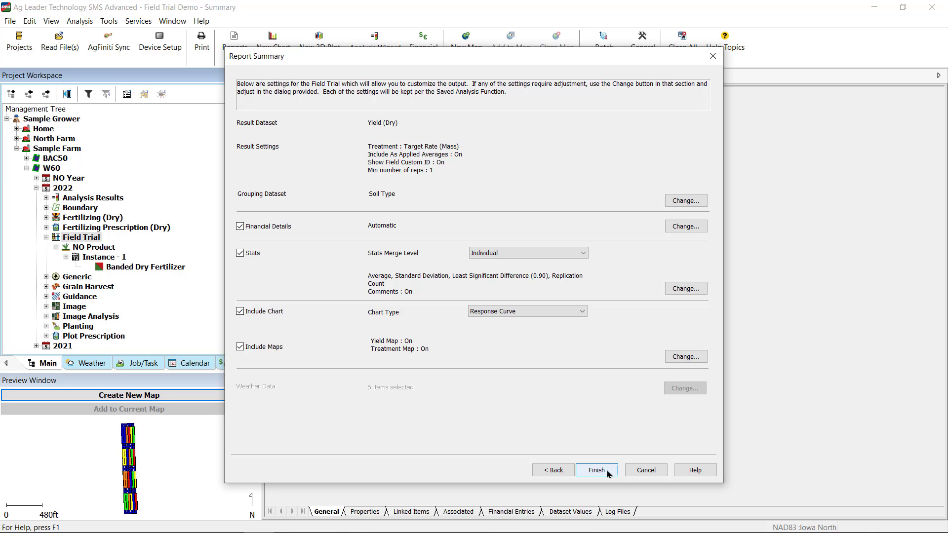
pyautogui.click(596, 470)
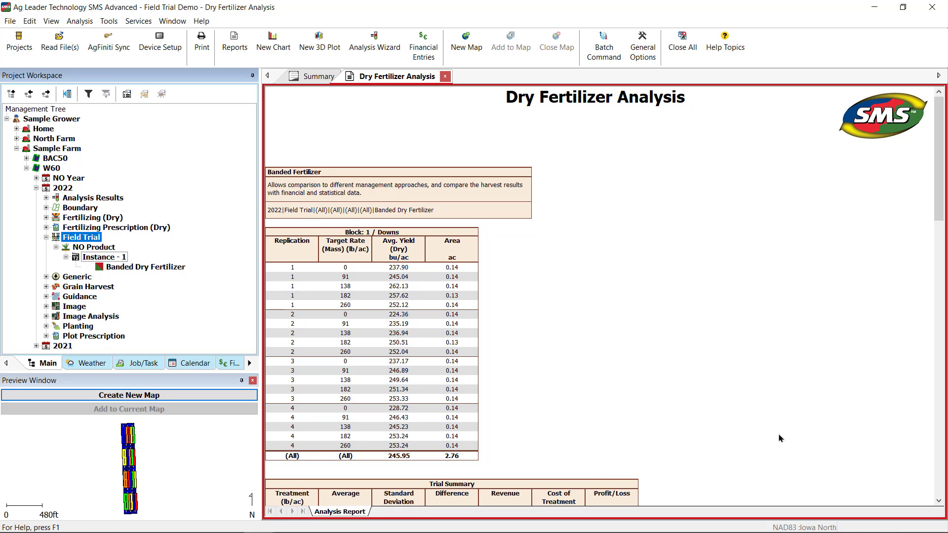
pyautogui.scroll(-15, 816, 439)
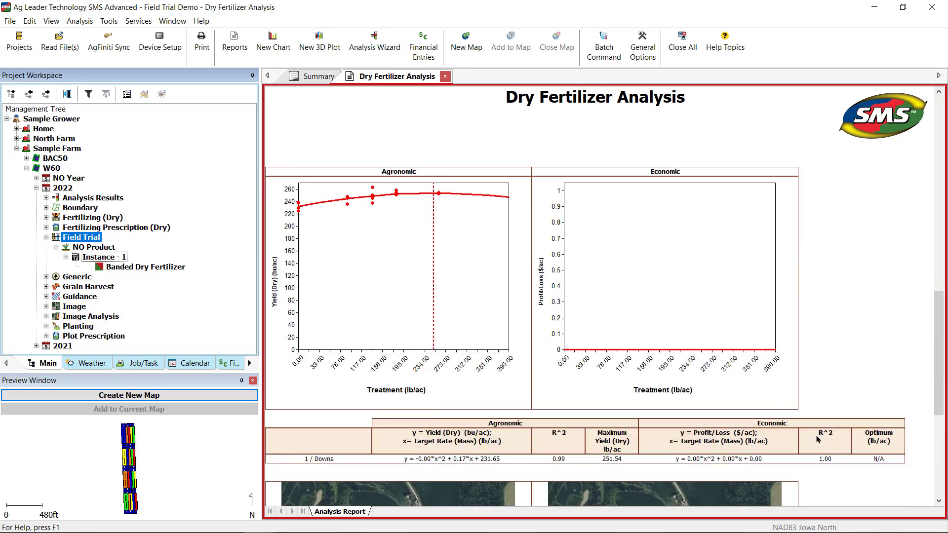
pyautogui.scroll(10, 693, 261)
# - Review the report's general options and field trial chart settings, and accept them without changes
pyautogui.rightClick(694, 260)
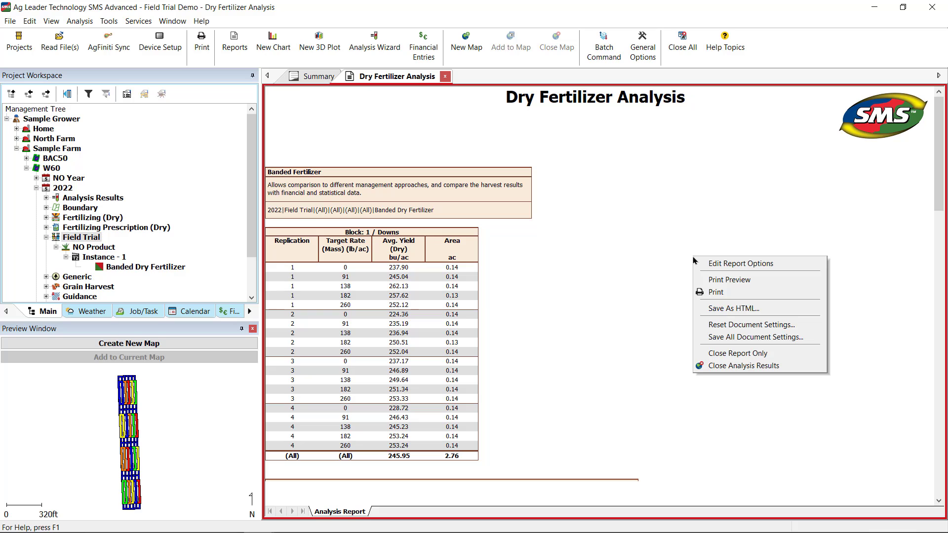
pyautogui.click(798, 271)
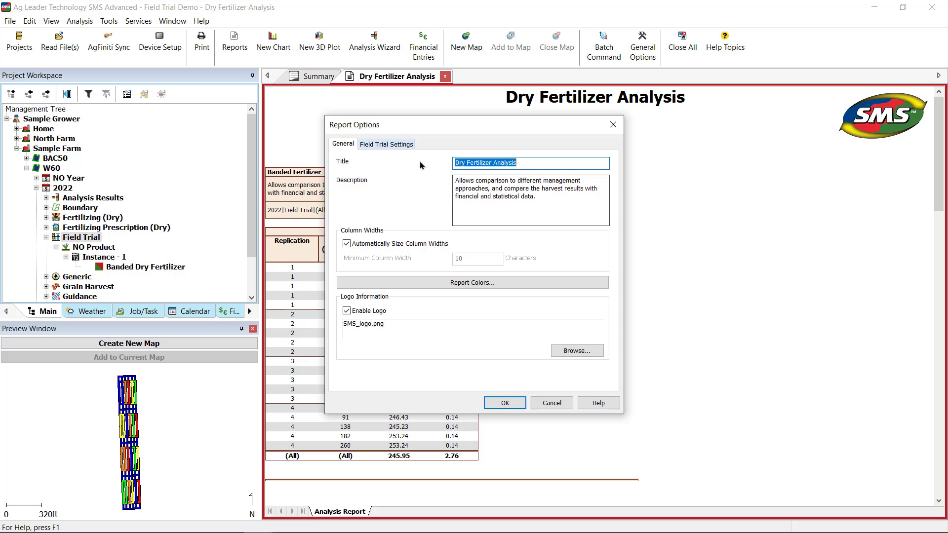
pyautogui.click(386, 144)
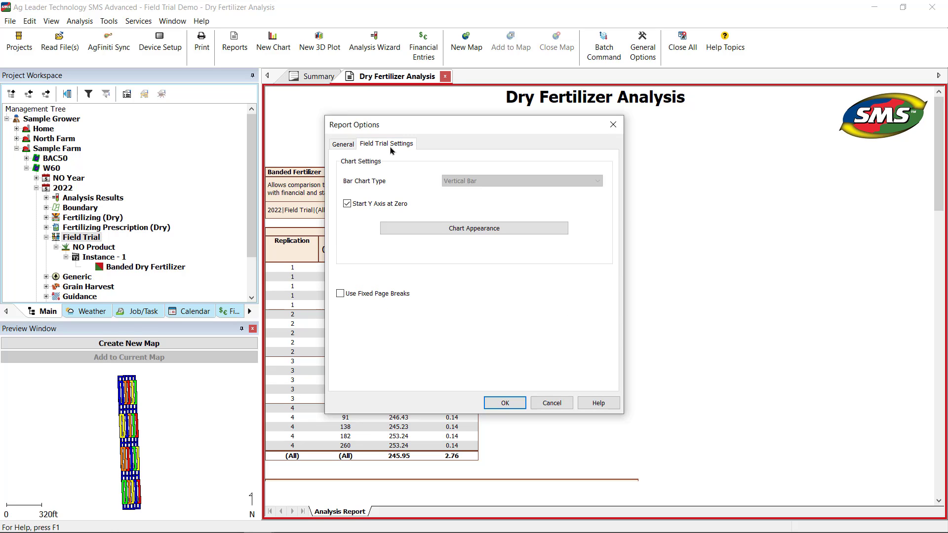
pyautogui.click(492, 405)
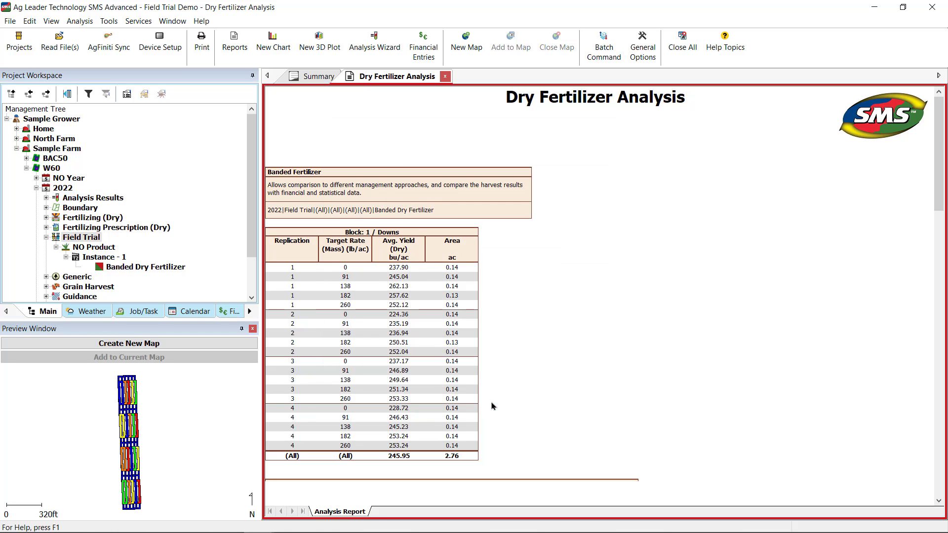